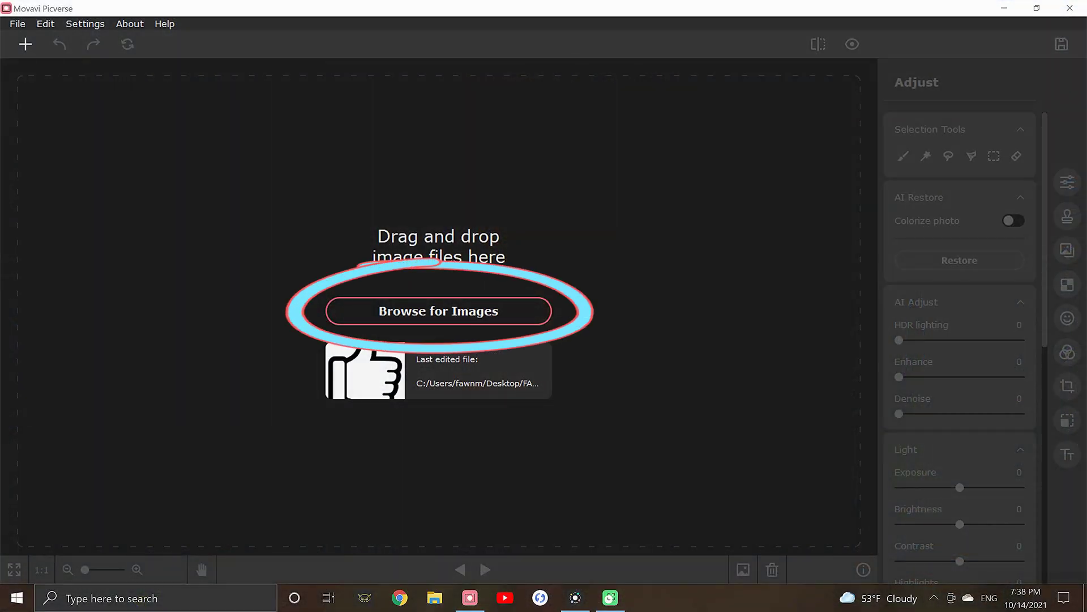
Open pexels-enrico-perini-1061648.jpg (3890×2185) in Picverse by dropping it onto the editor.
{"action": "mouse_move", "coordinate": [0, 192]}
{"action": "left_mouse_down"}
{"action": "mouse_move", "coordinate": [393, 165]}
{"action": "mouse_move", "coordinate": [537, 171]}
{"action": "mouse_move", "coordinate": [636, 214]}
{"action": "left_mouse_up"}
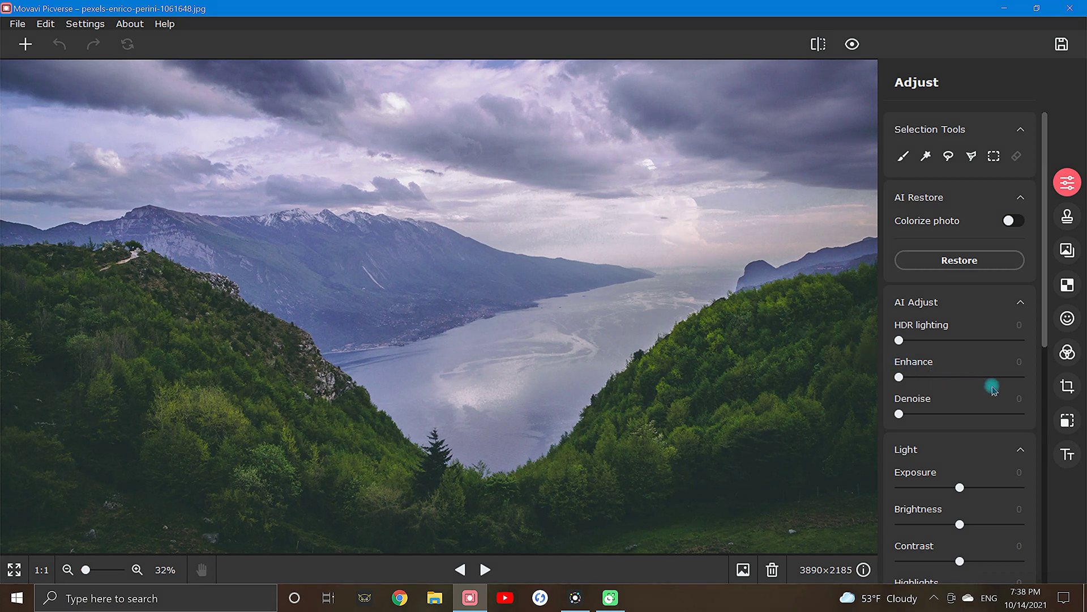
Crop the photo to a 16:9 frame of 3014×1695 centred on the lake and hills.
{"action": "left_click", "coordinate": [1068, 386]}
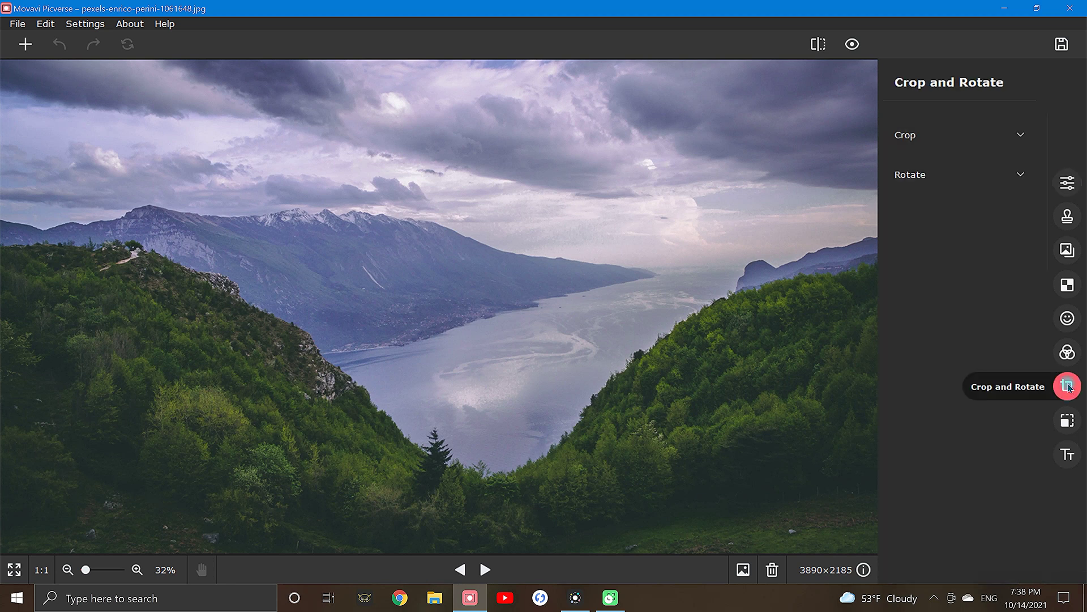
{"action": "left_click", "coordinate": [1021, 135]}
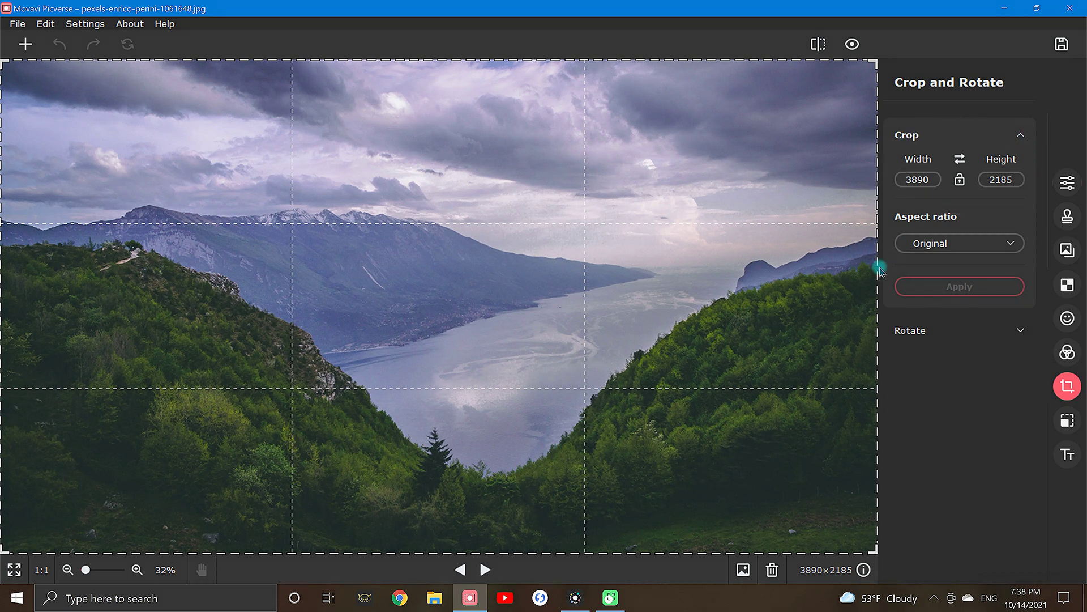
{"action": "mouse_move", "coordinate": [876, 334]}
{"action": "left_mouse_down"}
{"action": "mouse_move", "coordinate": [804, 346]}
{"action": "mouse_move", "coordinate": [521, 347]}
{"action": "left_mouse_up"}
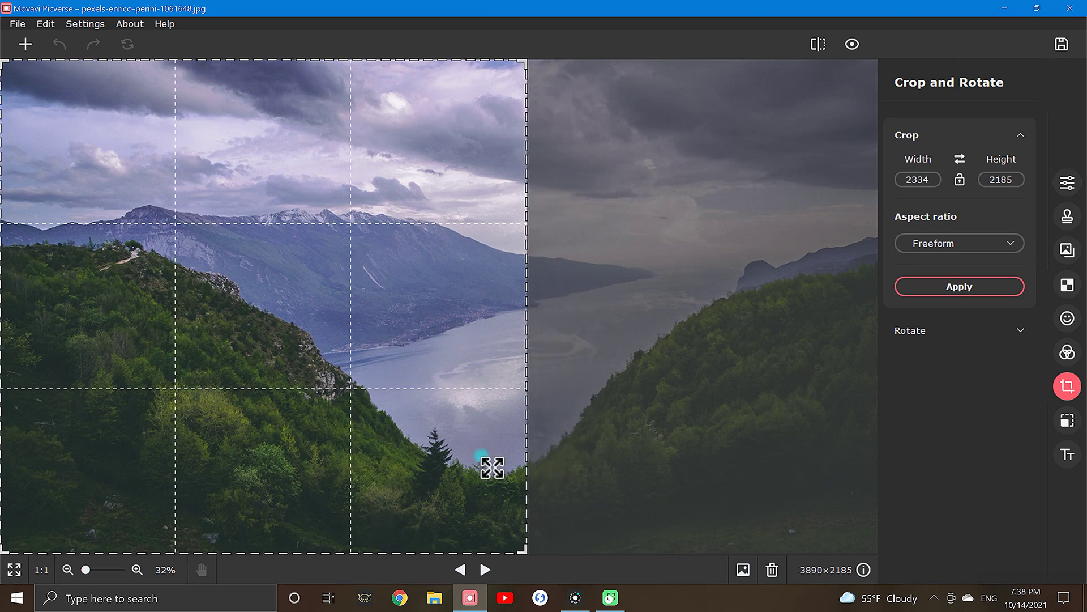
{"action": "left_click_drag", "start_coordinate": [522, 549], "coordinate": [792, 511]}
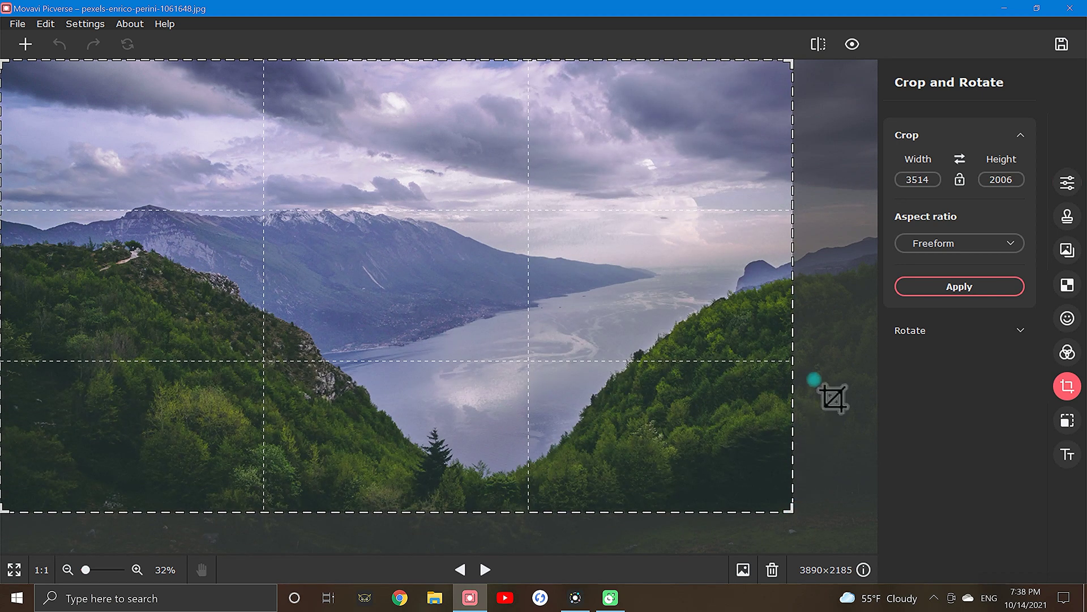
{"action": "left_click", "coordinate": [1011, 245]}
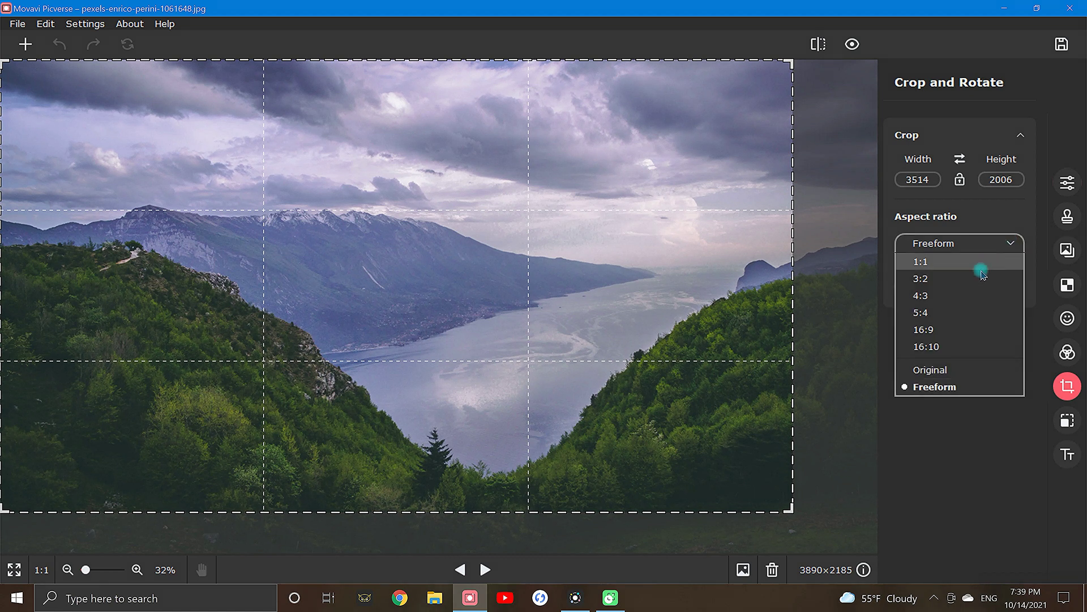
{"action": "left_click", "coordinate": [961, 331]}
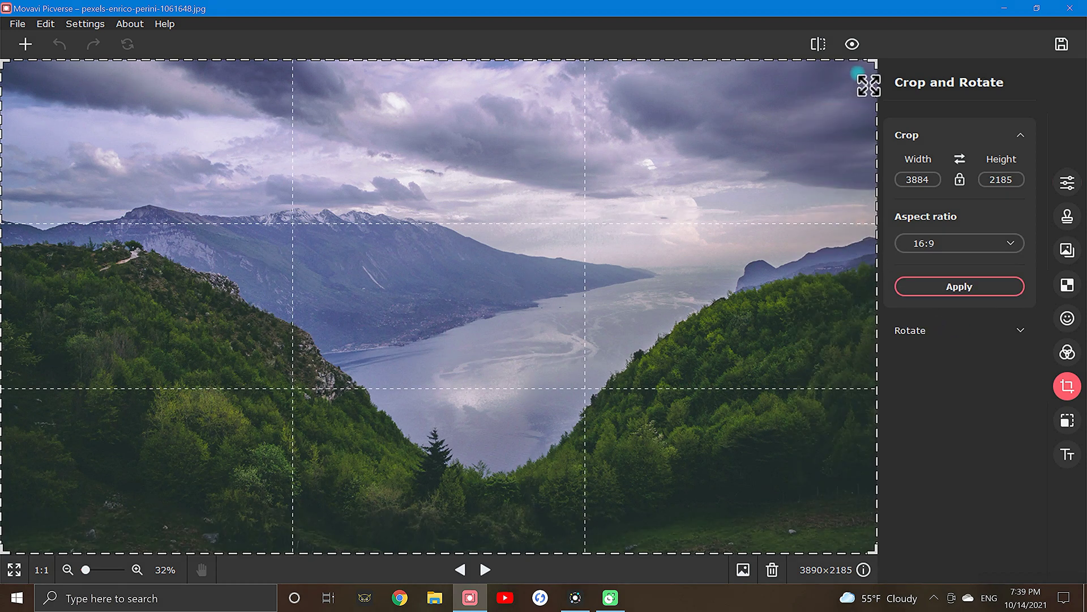
{"action": "left_click_drag", "start_coordinate": [859, 75], "coordinate": [702, 167]}
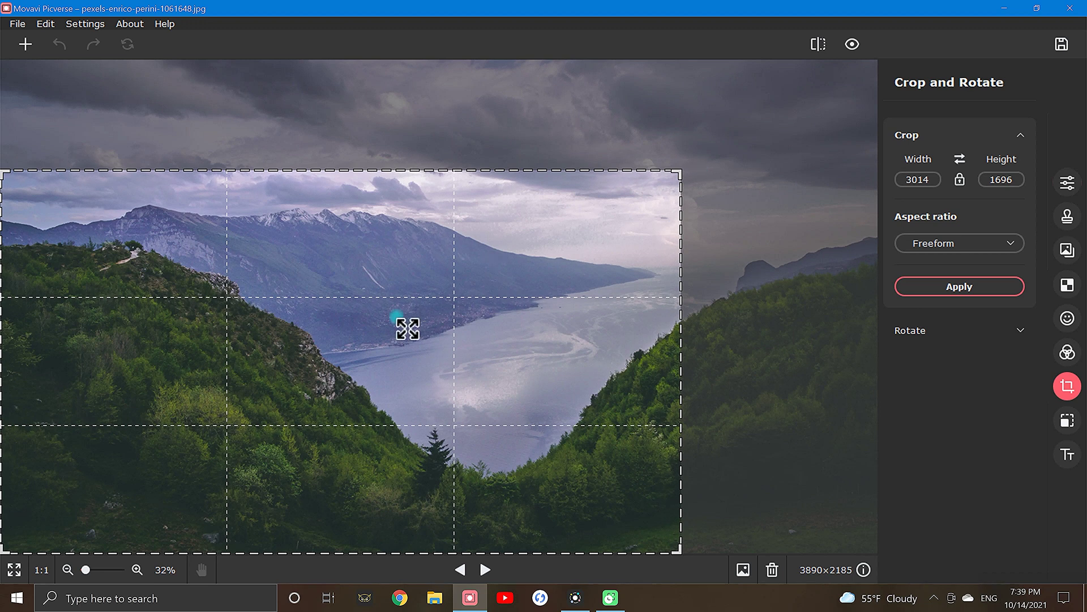
{"action": "left_click_drag", "start_coordinate": [408, 329], "coordinate": [507, 335]}
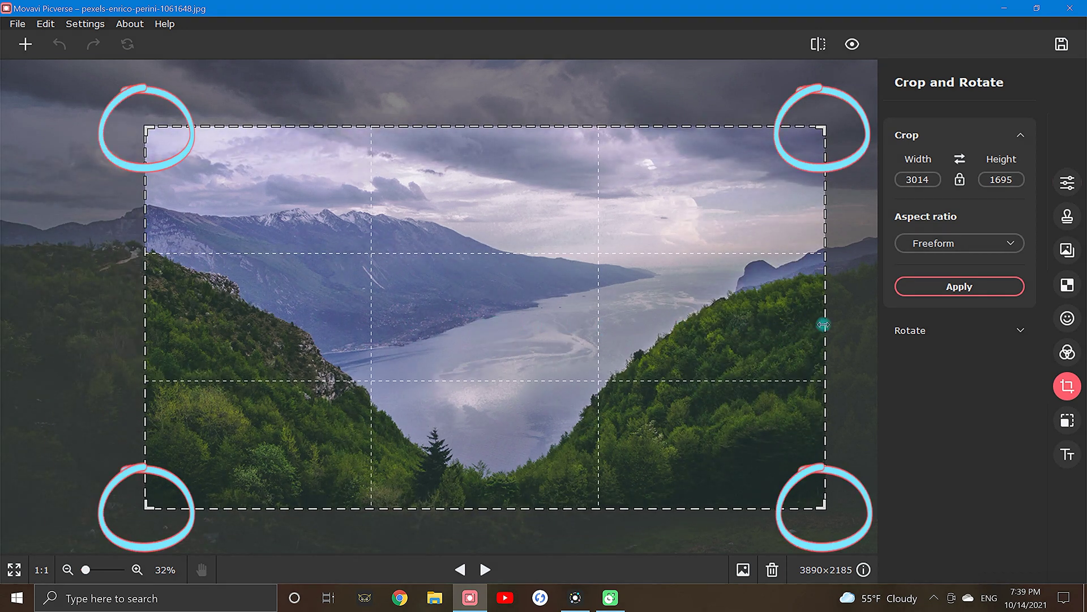
{"action": "left_click", "coordinate": [991, 286]}
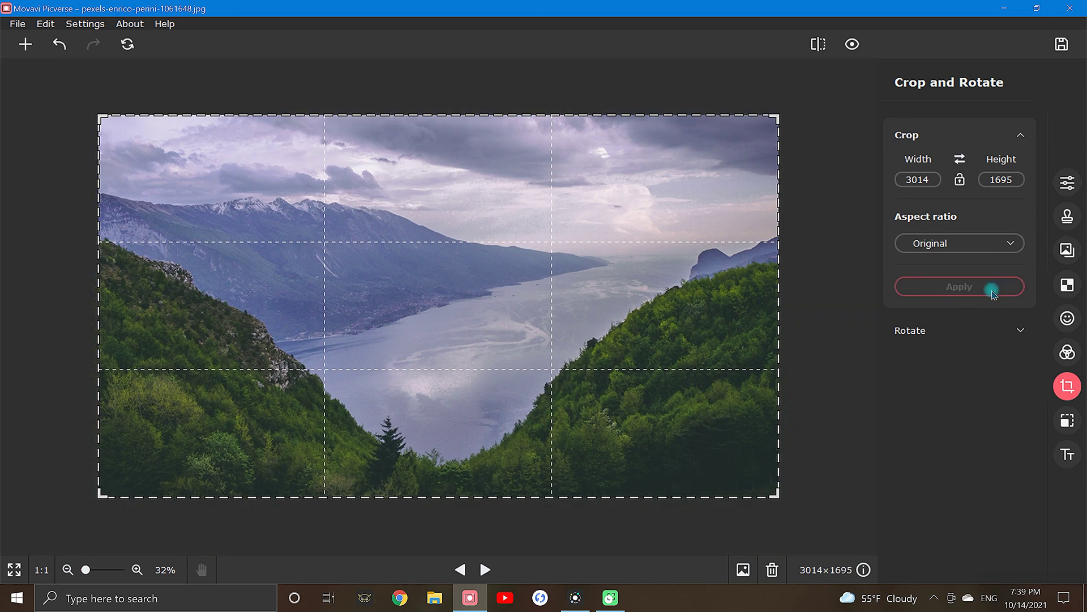
Add the text EXPLORE, enlarge it and place it across the middle of the photo.
{"action": "left_click", "coordinate": [1067, 455]}
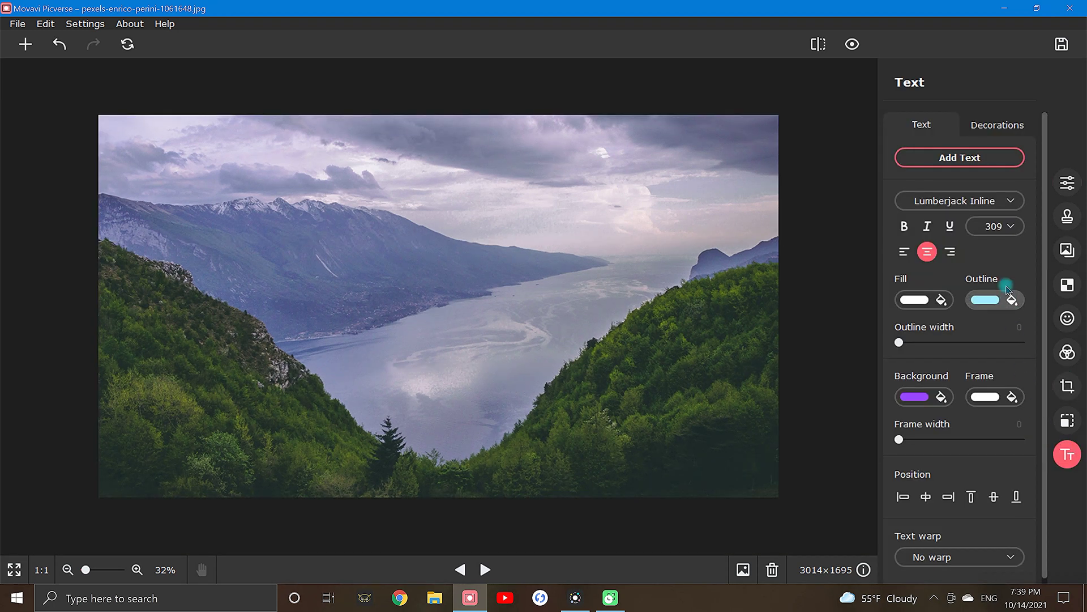
{"action": "left_click", "coordinate": [997, 161]}
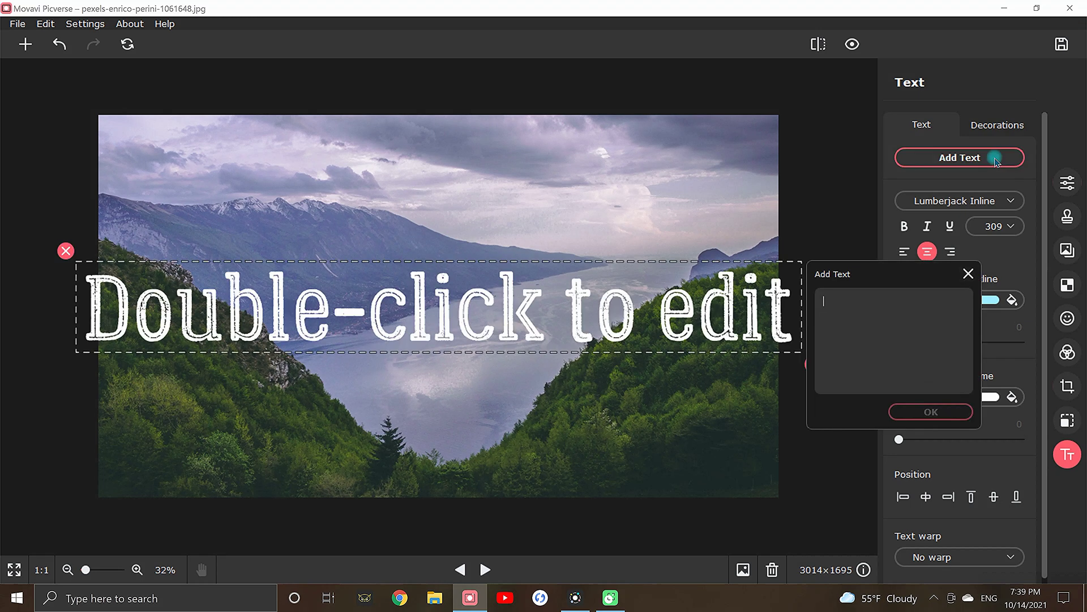
{"action": "type", "text": "EXPLO"}
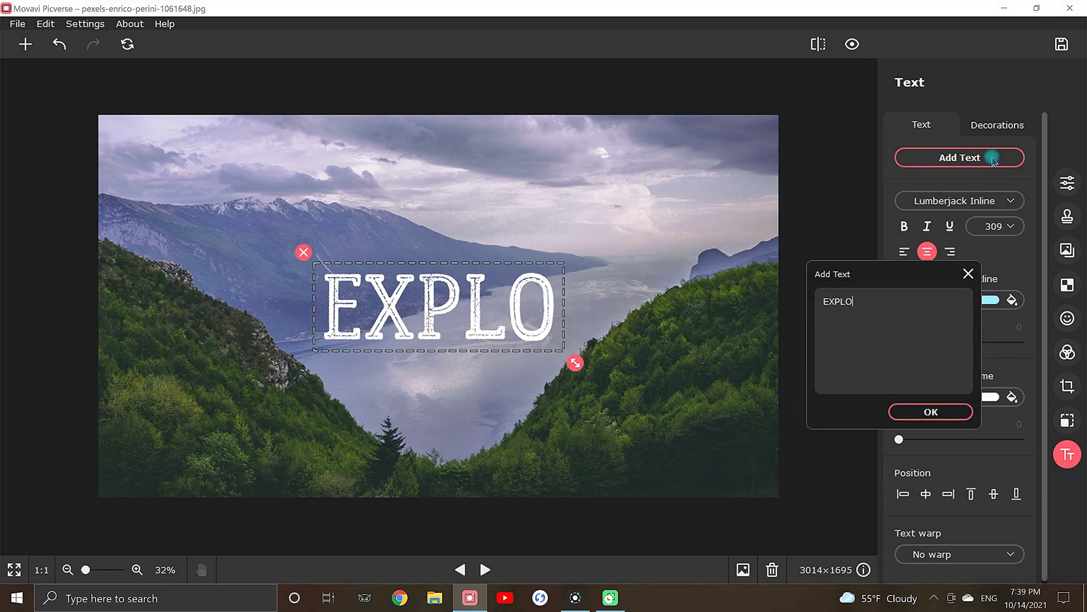
{"action": "type", "text": "RE"}
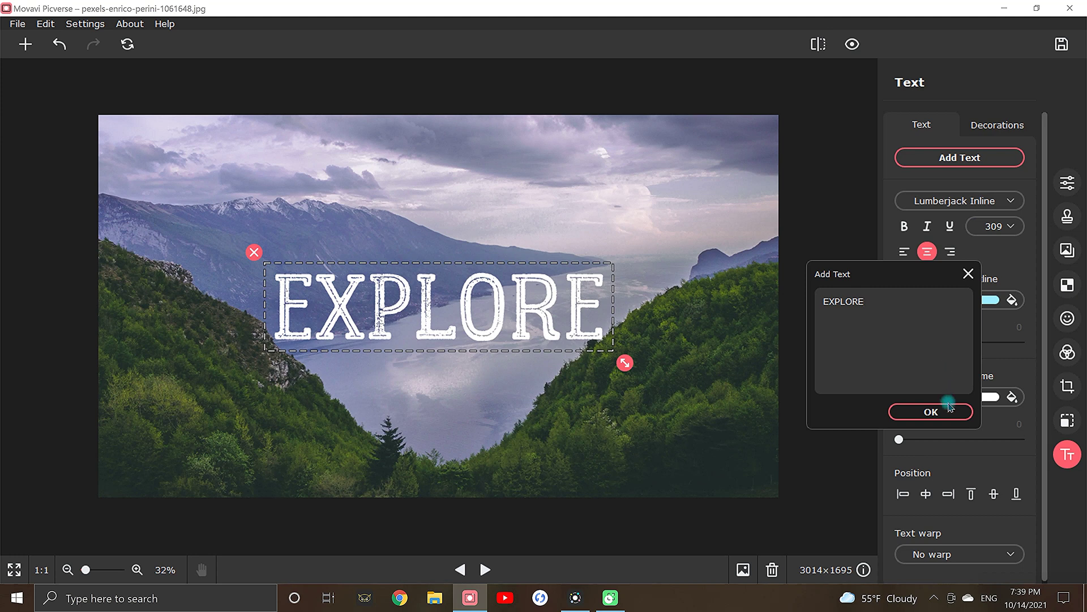
{"action": "left_click", "coordinate": [948, 411]}
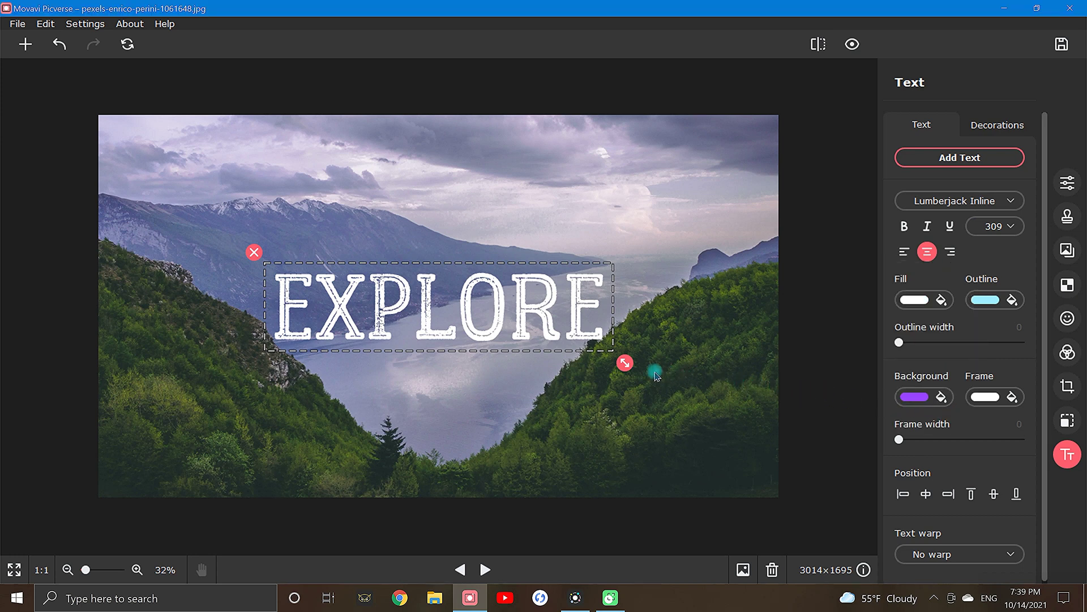
{"action": "left_click_drag", "start_coordinate": [625, 363], "coordinate": [733, 392]}
{"action": "left_click_drag", "start_coordinate": [452, 323], "coordinate": [453, 299]}
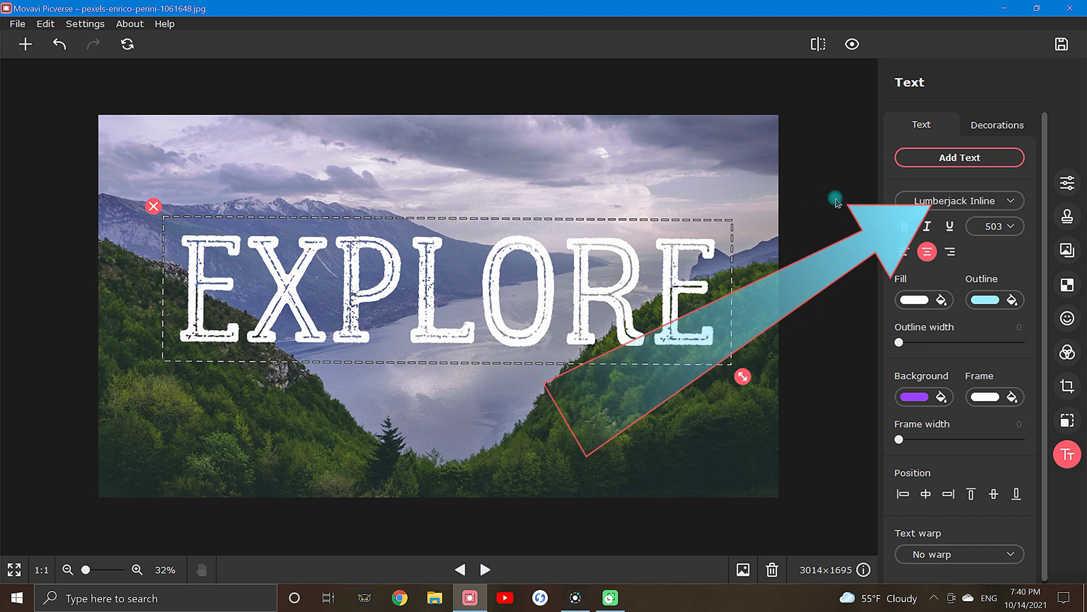
{"action": "scroll", "coordinate": [902, 204], "scroll_direction": "down", "scroll_amount": 4}
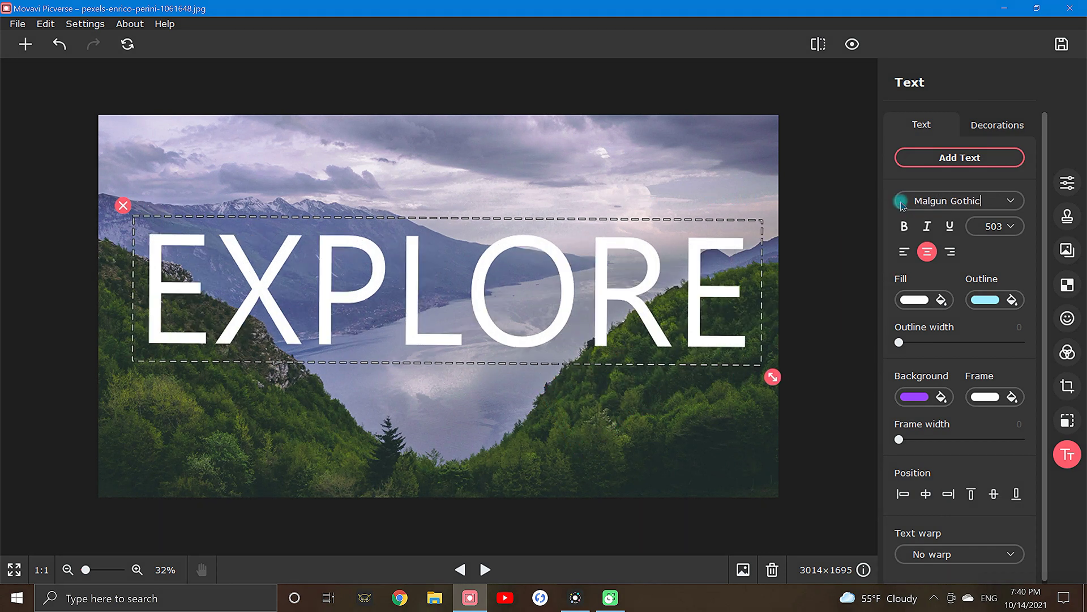
{"action": "scroll", "coordinate": [902, 204], "scroll_direction": "down", "scroll_amount": 4}
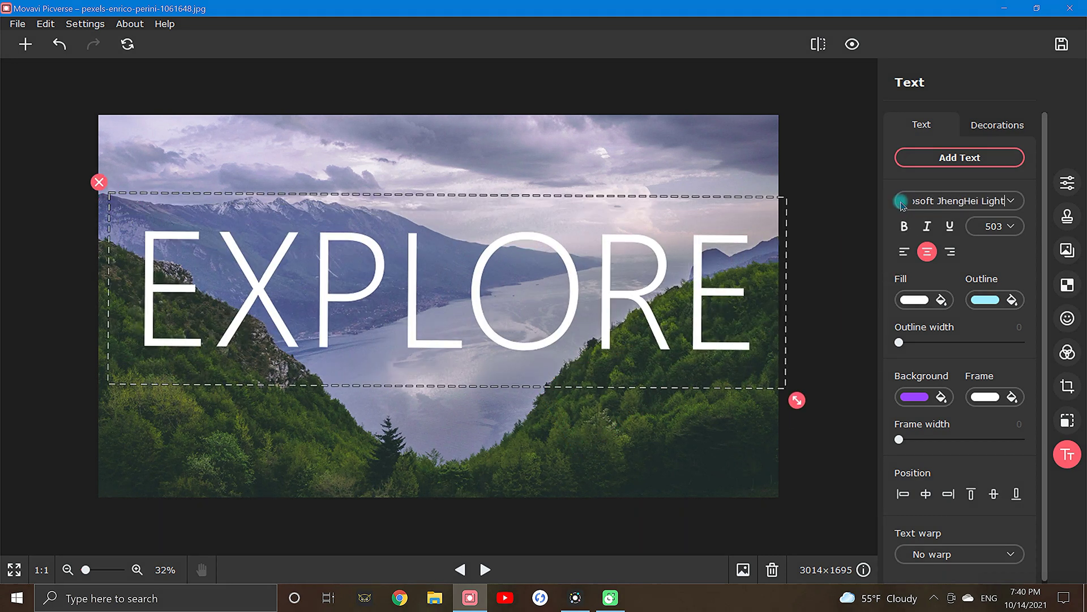
{"action": "scroll", "coordinate": [902, 204], "scroll_direction": "up", "scroll_amount": 6}
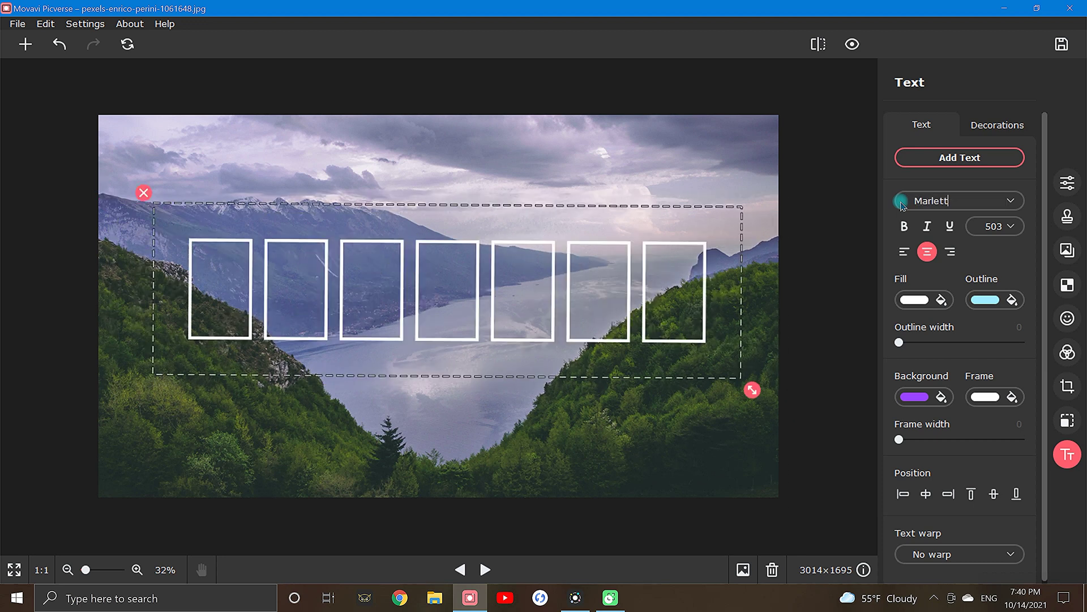
{"action": "scroll", "coordinate": [902, 204], "scroll_direction": "up", "scroll_amount": 2}
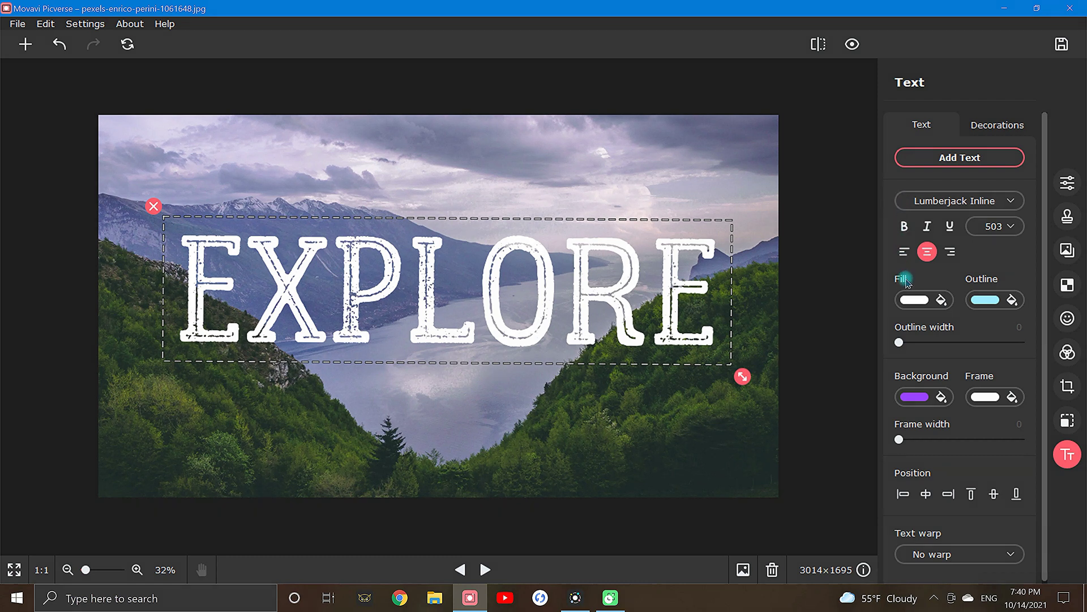
Keep EXPLORE's fill white and give it a light-blue outline of width 4.
{"action": "left_click", "coordinate": [914, 299]}
{"action": "left_click", "coordinate": [896, 382]}
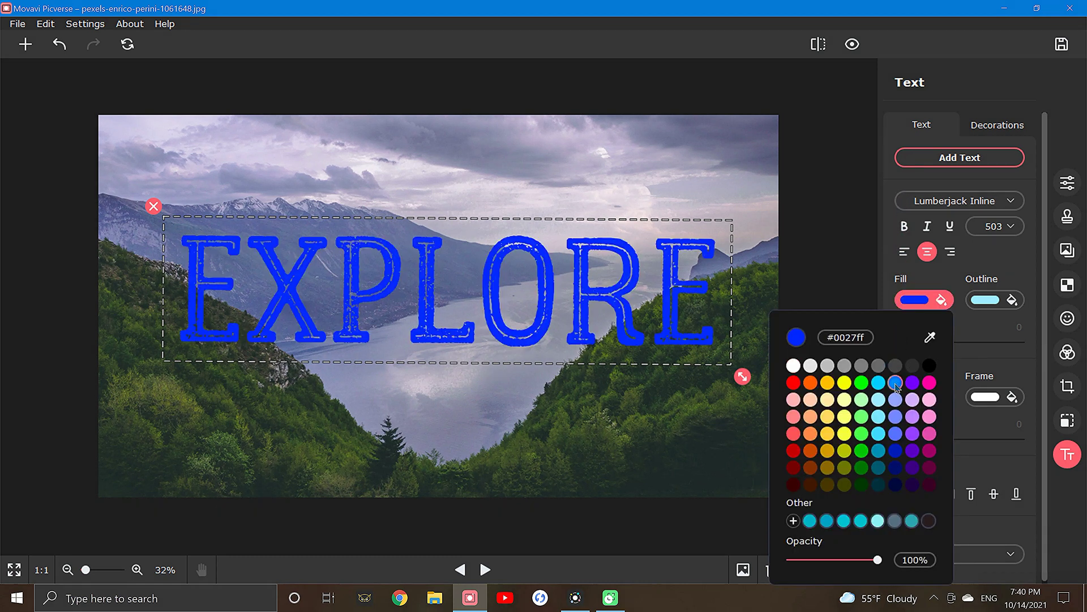
{"action": "left_click", "coordinate": [930, 382]}
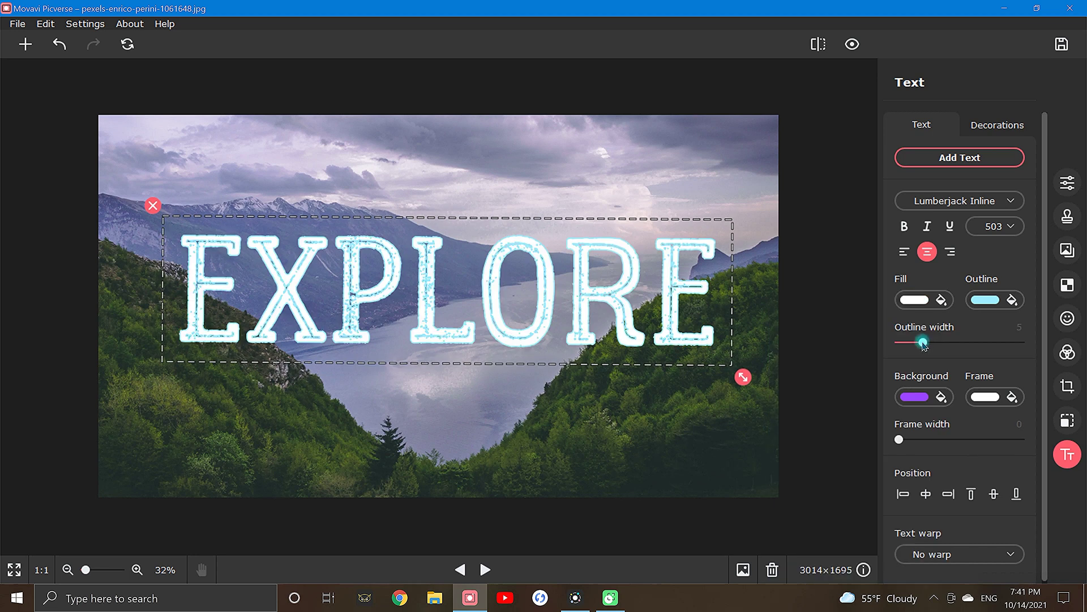
{"action": "mouse_move", "coordinate": [923, 343]}
{"action": "left_mouse_down"}
{"action": "mouse_move", "coordinate": [976, 343]}
{"action": "mouse_move", "coordinate": [918, 343]}
{"action": "left_mouse_up"}
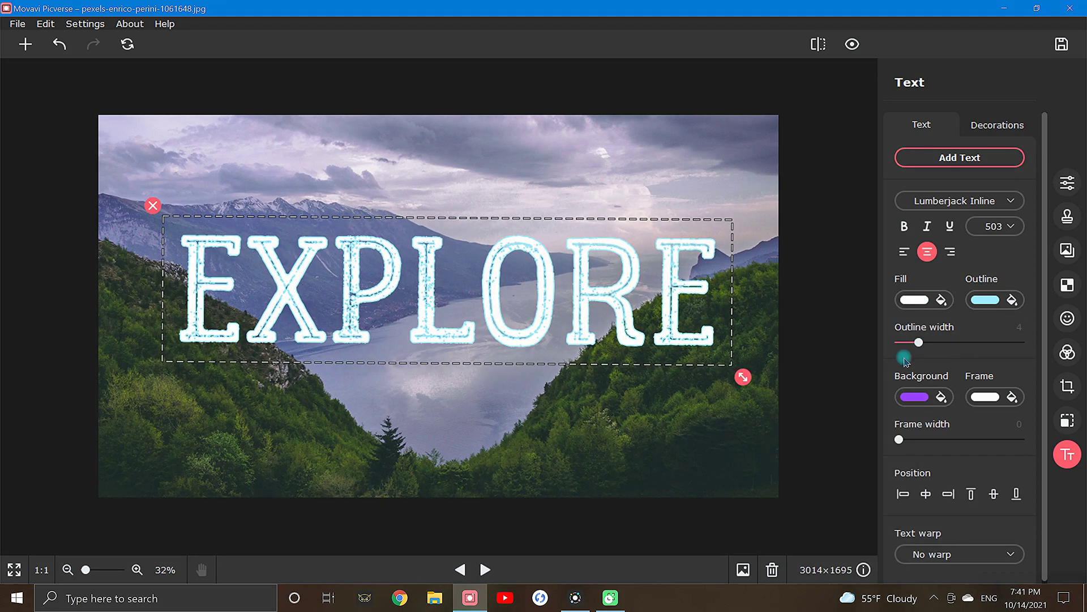
Warp EXPLORE with a Curve at Arc -26 and nudge it slightly down and left.
{"action": "left_click", "coordinate": [1012, 554]}
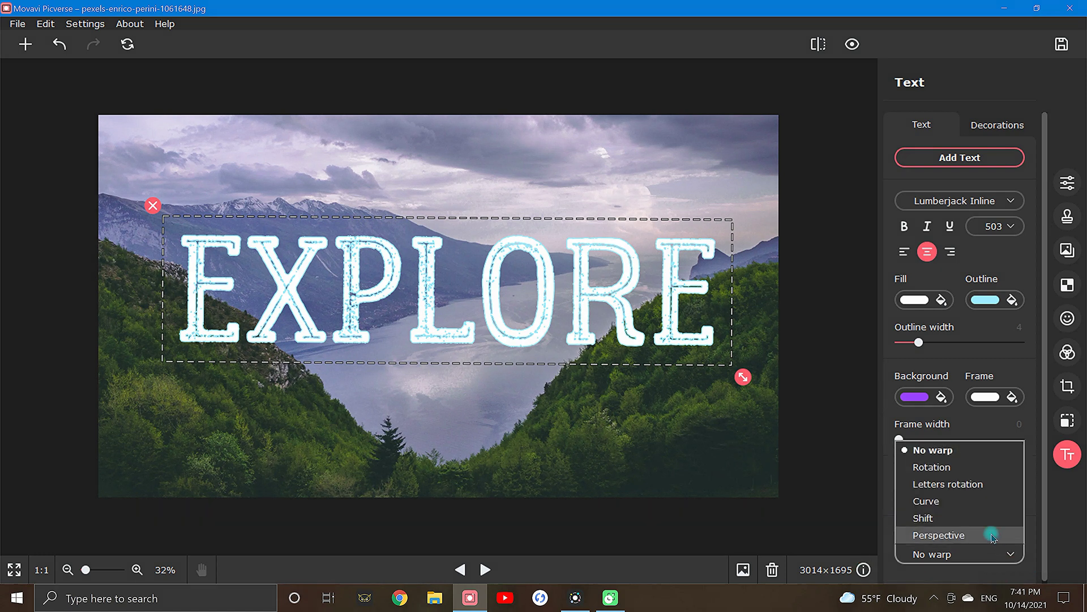
{"action": "left_click", "coordinate": [972, 501]}
{"action": "mouse_move", "coordinate": [961, 531]}
{"action": "left_mouse_down"}
{"action": "mouse_move", "coordinate": [932, 532]}
{"action": "mouse_move", "coordinate": [990, 531]}
{"action": "mouse_move", "coordinate": [944, 533]}
{"action": "left_mouse_up"}
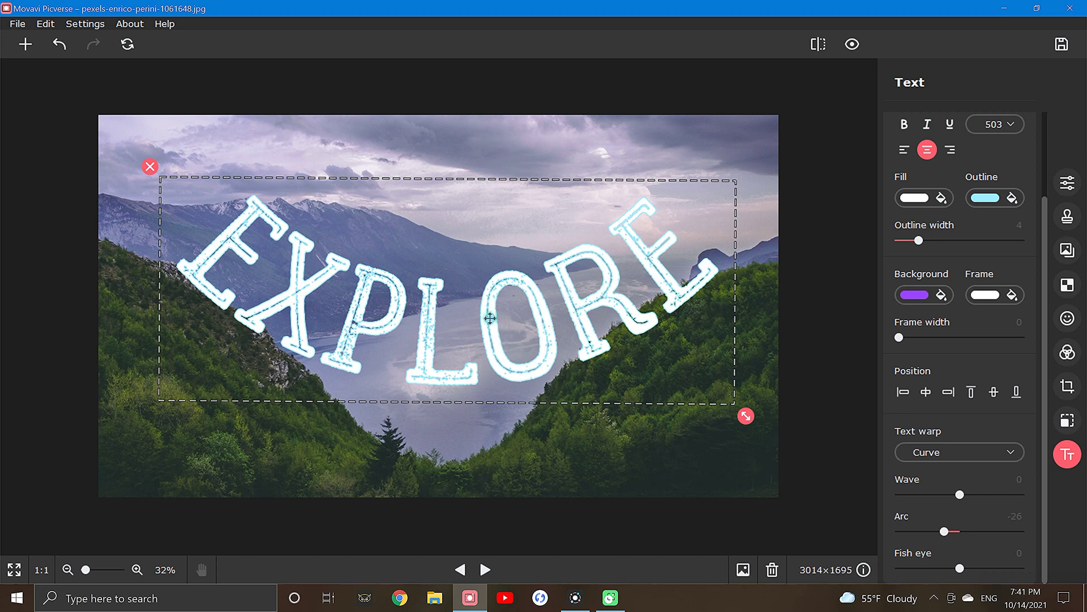
{"action": "mouse_move", "coordinate": [470, 285]}
{"action": "left_mouse_down"}
{"action": "mouse_move", "coordinate": [457, 267]}
{"action": "mouse_move", "coordinate": [452, 284]}
{"action": "mouse_move", "coordinate": [455, 273]}
{"action": "left_mouse_up"}
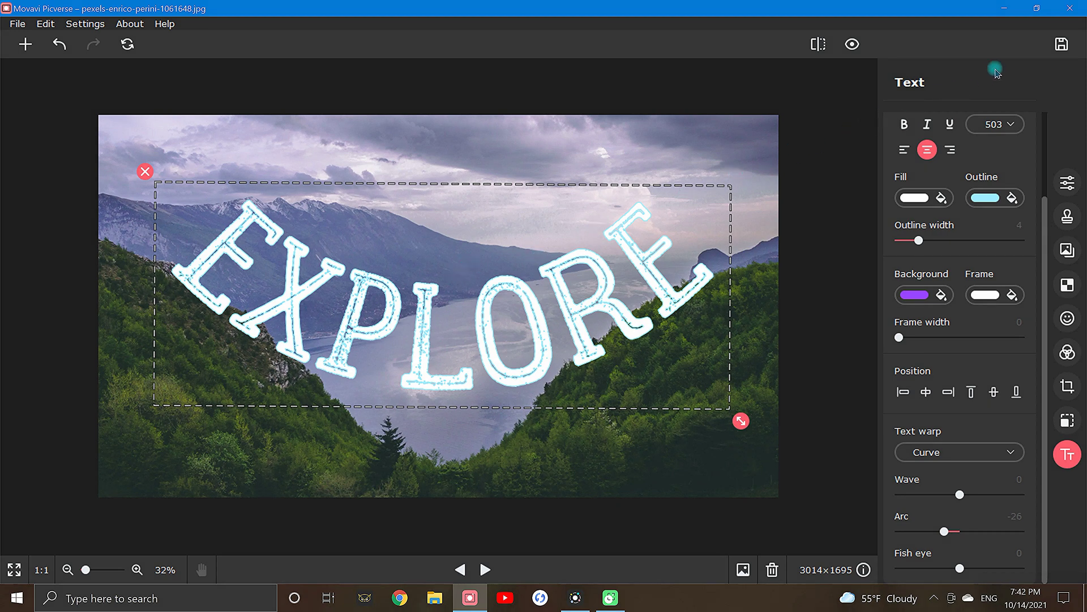
Save the edited photo to the Desktop as the JPEG ExploreText.jpg.
{"action": "left_click", "coordinate": [1062, 47]}
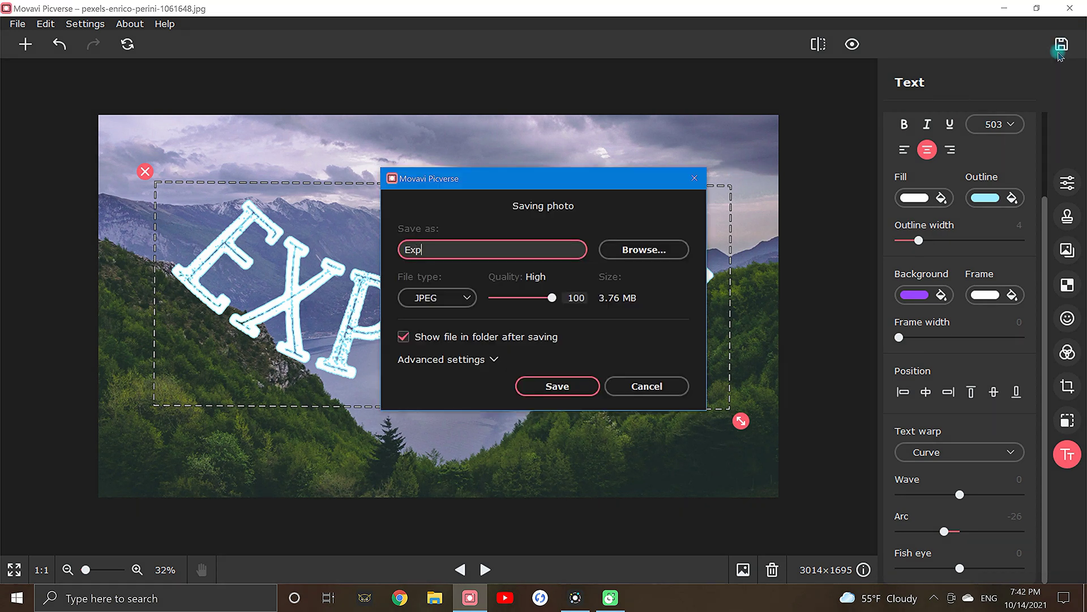
{"action": "type", "text": "Explore"}
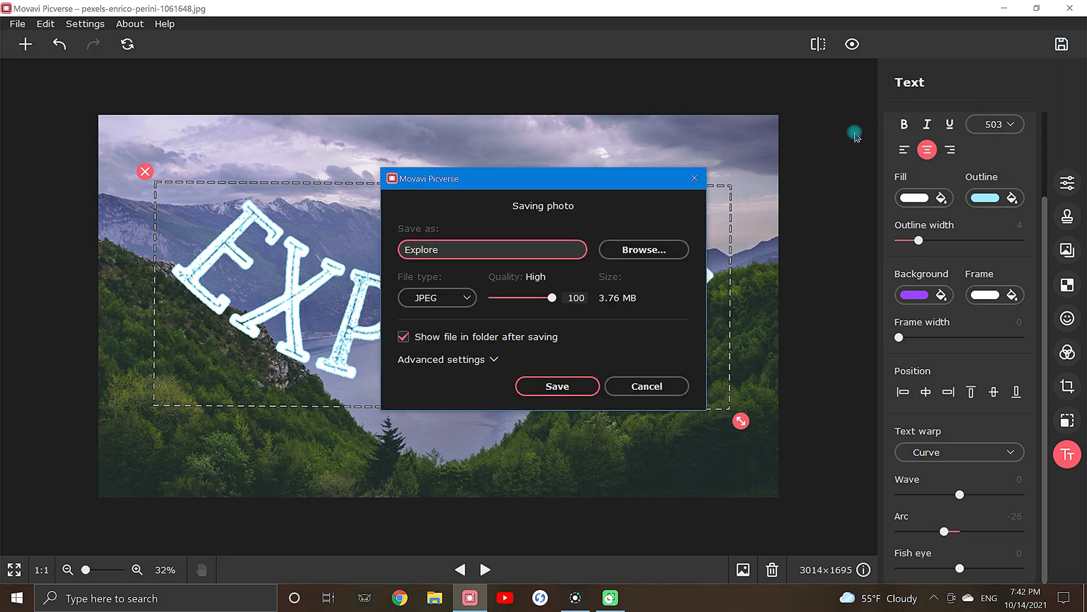
{"action": "left_click", "coordinate": [671, 249]}
{"action": "left_click", "coordinate": [448, 311]}
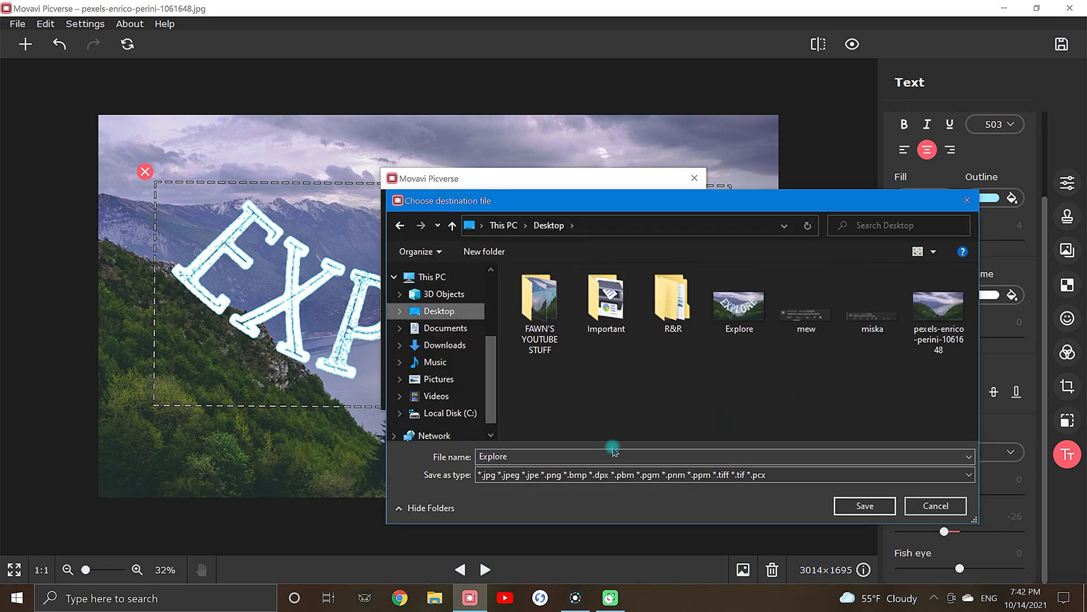
{"action": "left_click", "coordinate": [865, 505]}
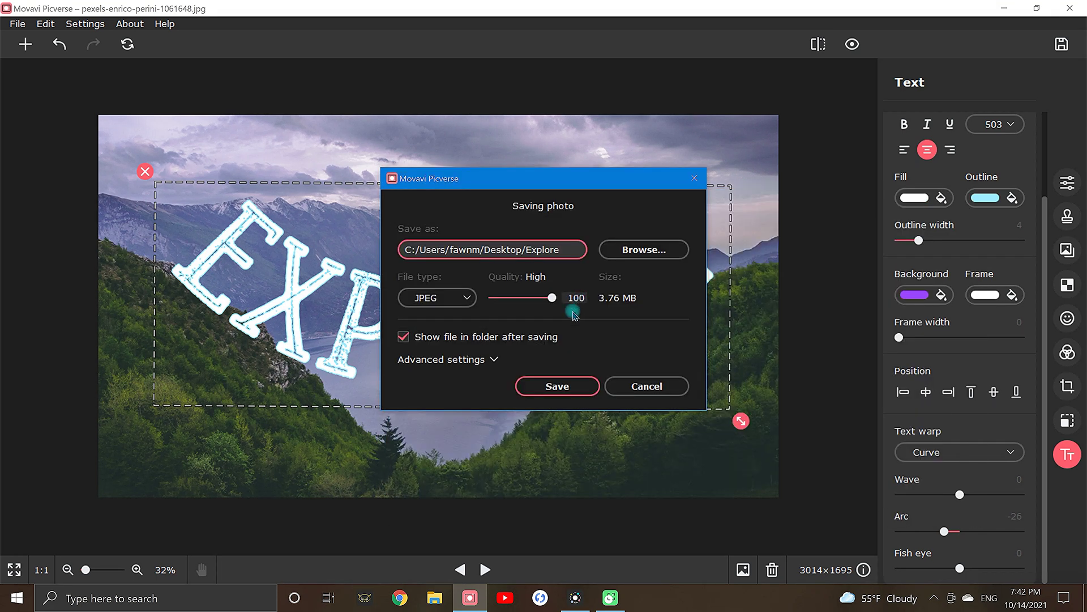
{"action": "left_click", "coordinate": [578, 387]}
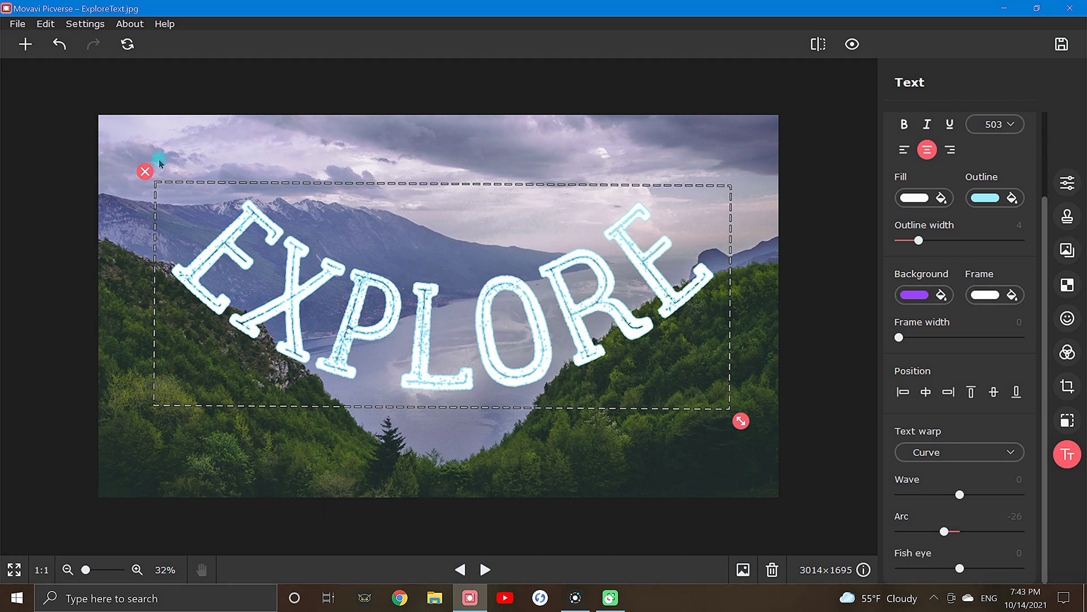
Delete the EXPLORE text, start a background change, and mark the hills as foreground.
{"action": "left_click", "coordinate": [145, 172]}
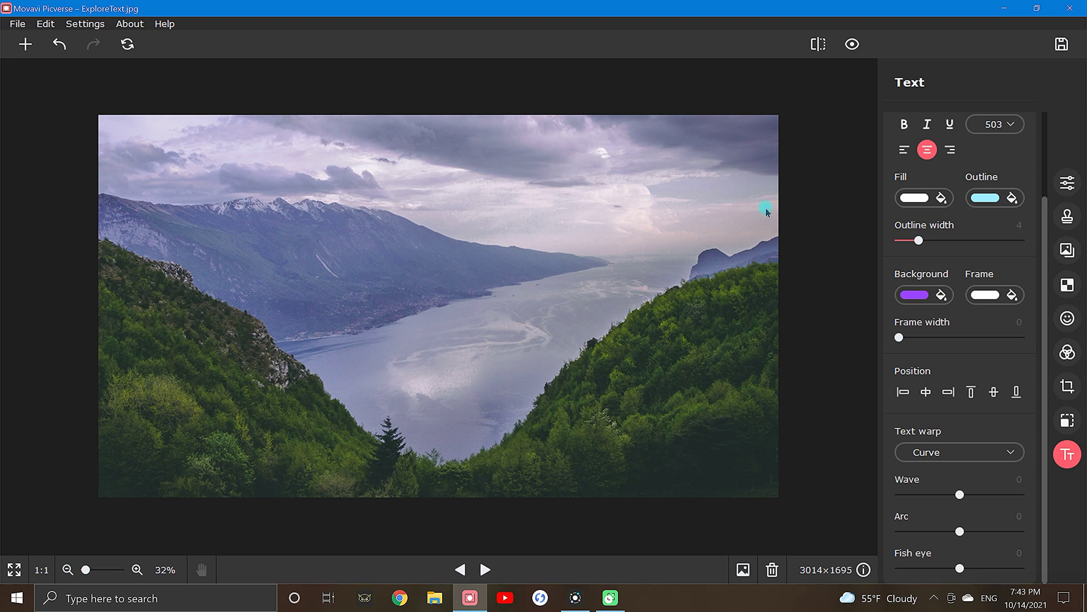
{"action": "left_click", "coordinate": [1067, 285]}
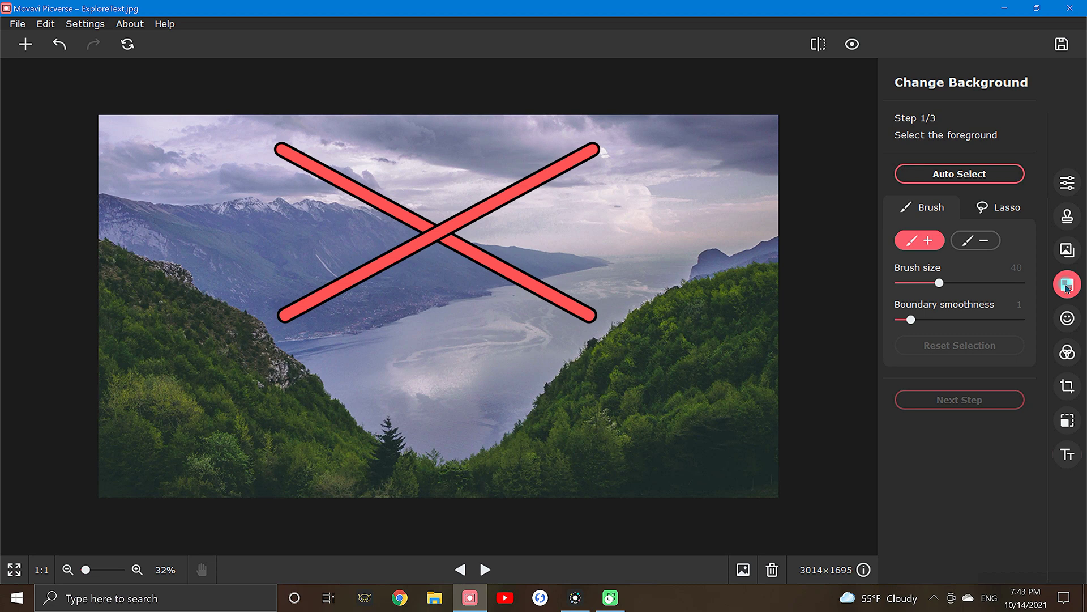
{"action": "mouse_move", "coordinate": [808, 274]}
{"action": "left_mouse_down"}
{"action": "mouse_move", "coordinate": [748, 284]}
{"action": "mouse_move", "coordinate": [668, 321]}
{"action": "mouse_move", "coordinate": [611, 351]}
{"action": "mouse_move", "coordinate": [526, 443]}
{"action": "mouse_move", "coordinate": [431, 477]}
{"action": "mouse_move", "coordinate": [357, 451]}
{"action": "mouse_move", "coordinate": [247, 340]}
{"action": "mouse_move", "coordinate": [172, 290]}
{"action": "mouse_move", "coordinate": [141, 277]}
{"action": "mouse_move", "coordinate": [107, 336]}
{"action": "mouse_move", "coordinate": [157, 421]}
{"action": "mouse_move", "coordinate": [278, 463]}
{"action": "mouse_move", "coordinate": [438, 489]}
{"action": "mouse_move", "coordinate": [689, 494]}
{"action": "mouse_move", "coordinate": [649, 456]}
{"action": "mouse_move", "coordinate": [747, 390]}
{"action": "mouse_move", "coordinate": [753, 346]}
{"action": "mouse_move", "coordinate": [787, 299]}
{"action": "left_mouse_up"}
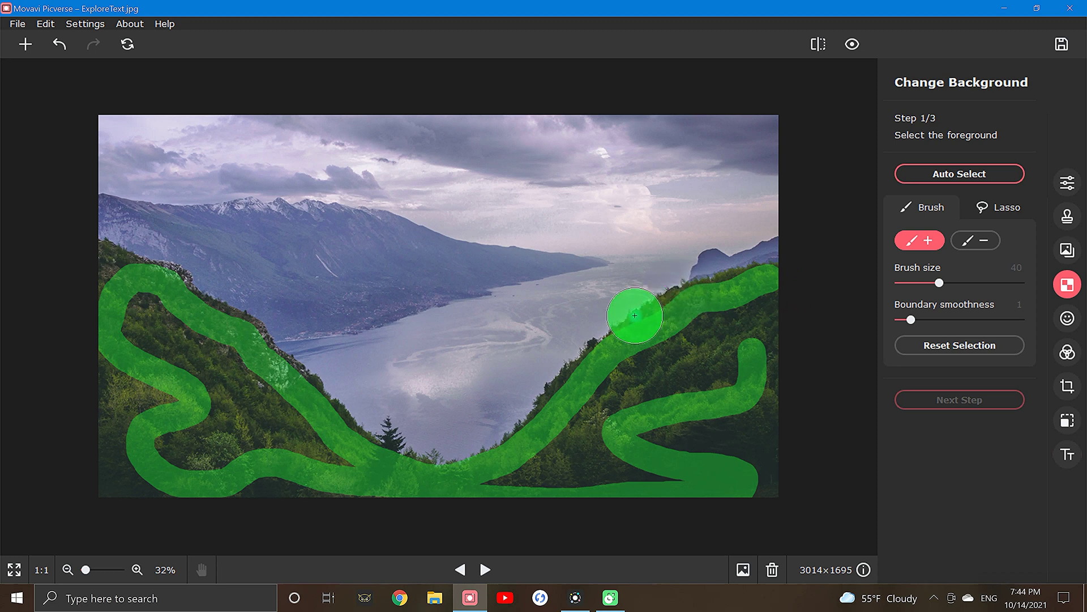
Paint the sky and lake as background with Brush −, then move on to edge refinement.
{"action": "scroll", "coordinate": [635, 315], "scroll_direction": "up", "scroll_amount": 4}
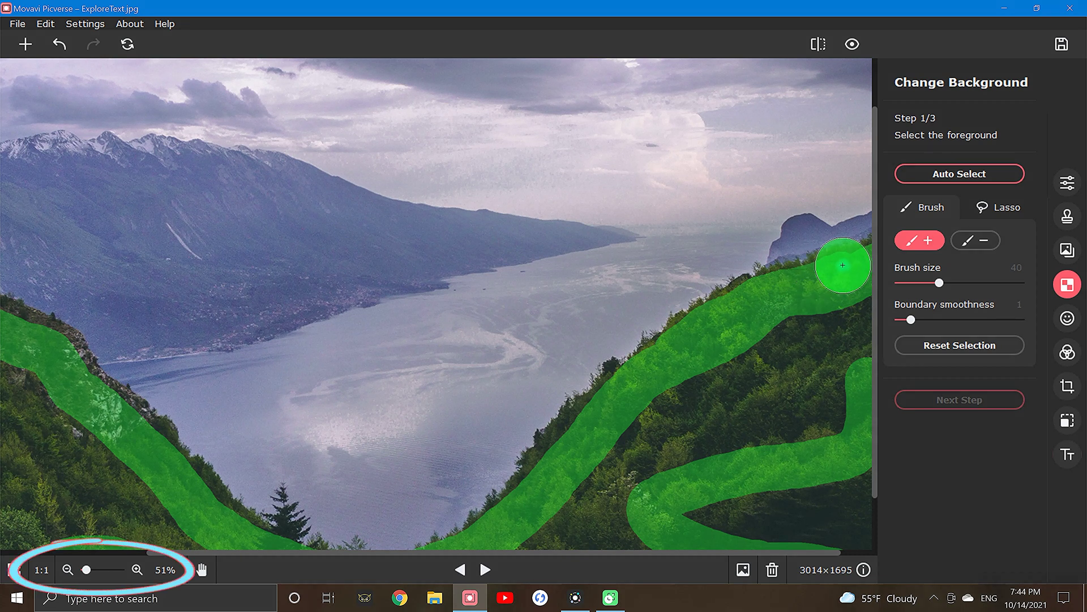
{"action": "scroll", "coordinate": [503, 437], "scroll_direction": "down", "scroll_amount": 2}
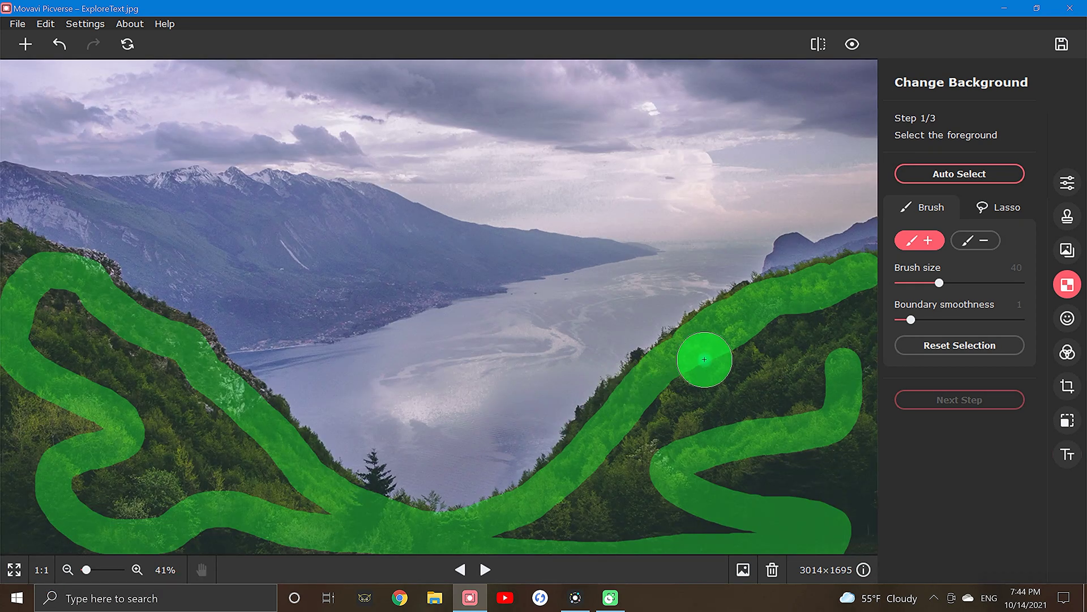
{"action": "left_click", "coordinate": [990, 249]}
{"action": "mouse_move", "coordinate": [872, 226]}
{"action": "left_mouse_down"}
{"action": "mouse_move", "coordinate": [737, 262]}
{"action": "mouse_move", "coordinate": [654, 307]}
{"action": "left_mouse_up"}
{"action": "mouse_move", "coordinate": [533, 430]}
{"action": "left_mouse_down"}
{"action": "mouse_move", "coordinate": [419, 469]}
{"action": "mouse_move", "coordinate": [347, 430]}
{"action": "mouse_move", "coordinate": [191, 292]}
{"action": "mouse_move", "coordinate": [63, 226]}
{"action": "mouse_move", "coordinate": [399, 53]}
{"action": "mouse_move", "coordinate": [617, 228]}
{"action": "mouse_move", "coordinate": [488, 356]}
{"action": "left_mouse_up"}
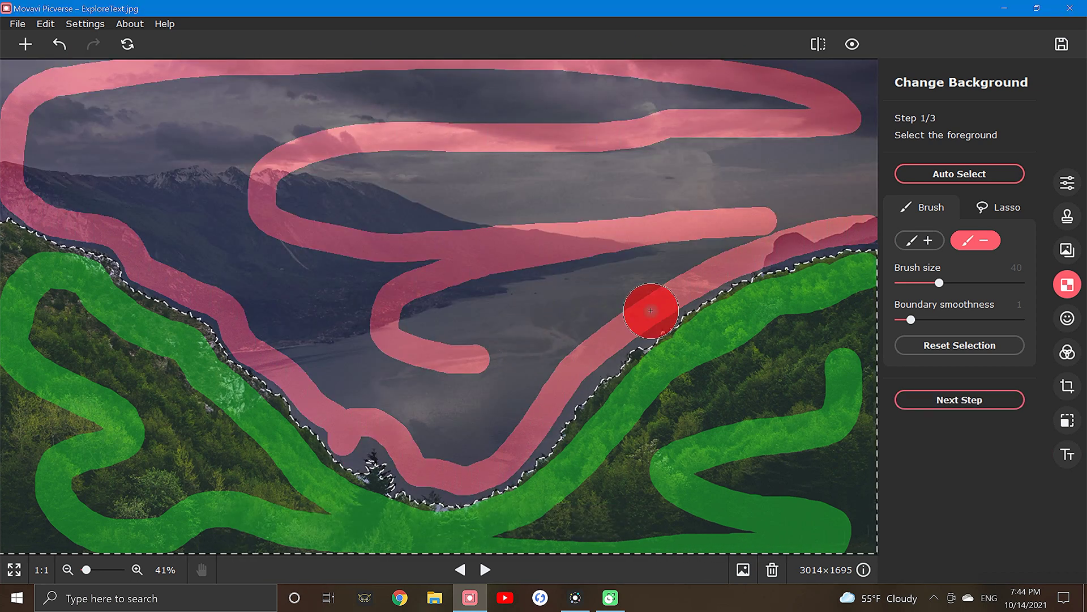
{"action": "left_click", "coordinate": [927, 399]}
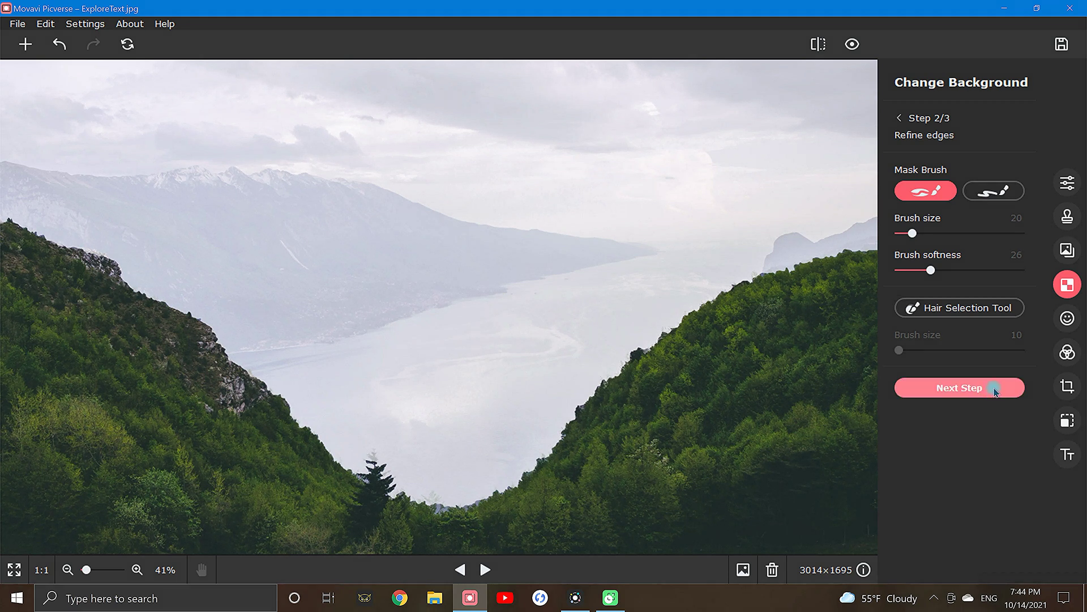
Accept the refined edges and proceed to setting a new background.
{"action": "left_click", "coordinate": [995, 390]}
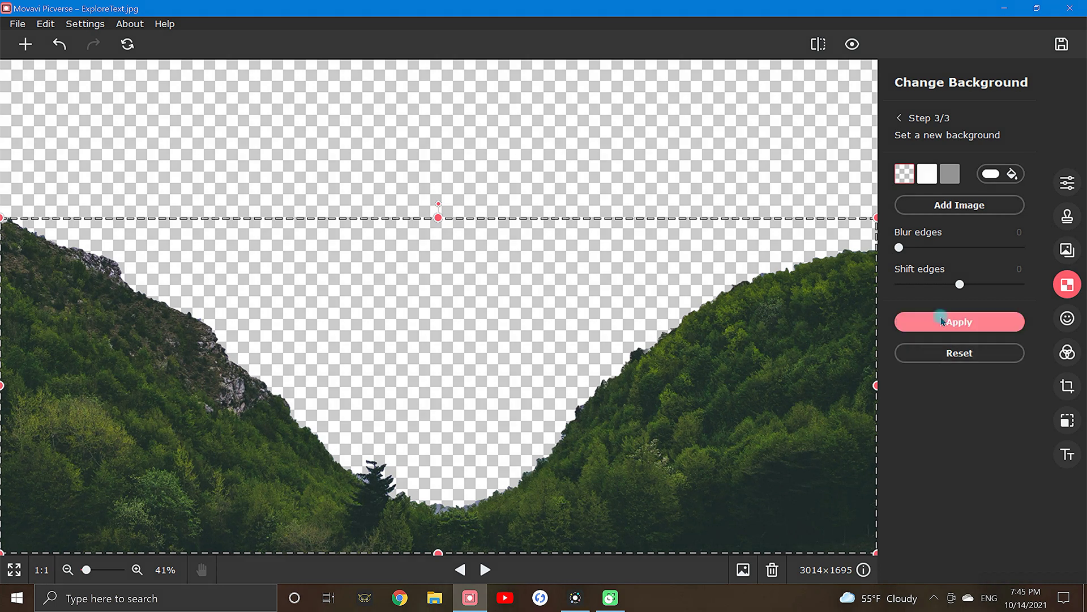
Load ExploreText from the Desktop as the new background image.
{"action": "left_click", "coordinate": [1001, 210]}
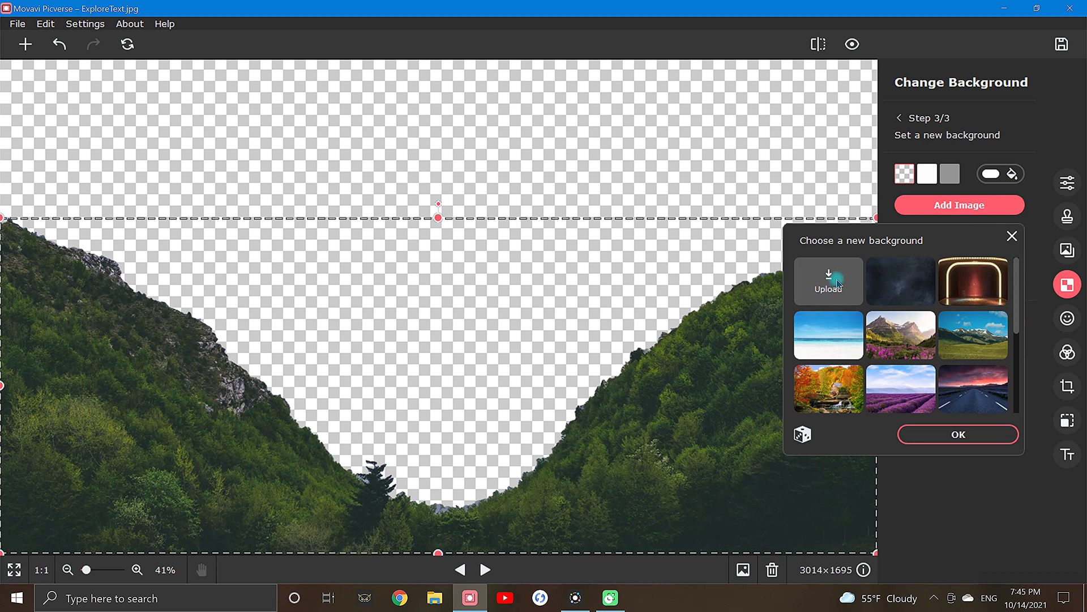
{"action": "left_click", "coordinate": [829, 290]}
{"action": "left_click", "coordinate": [417, 139]}
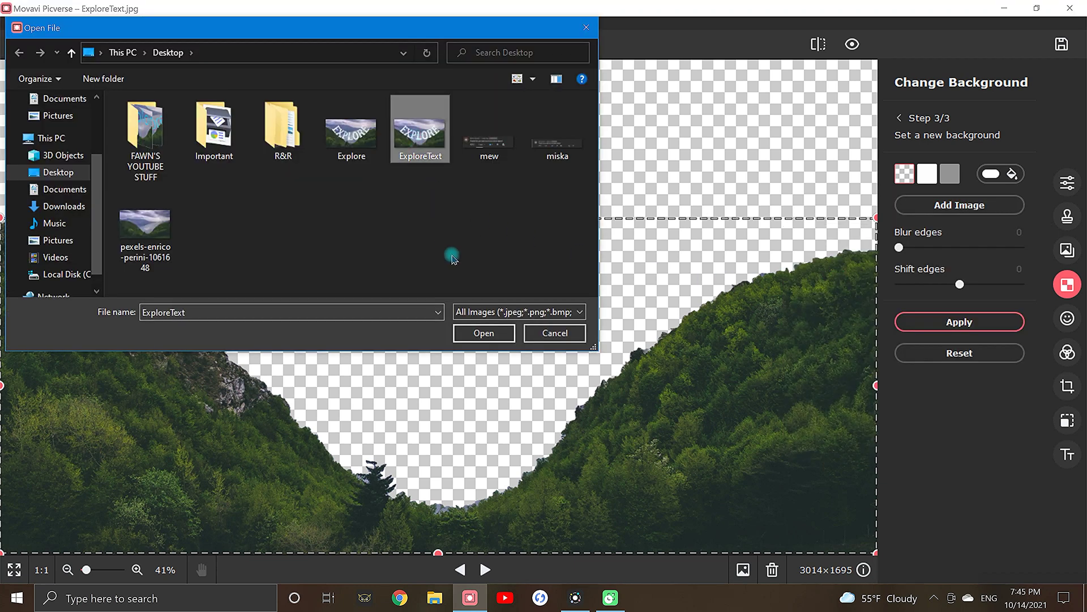
{"action": "left_click", "coordinate": [484, 332]}
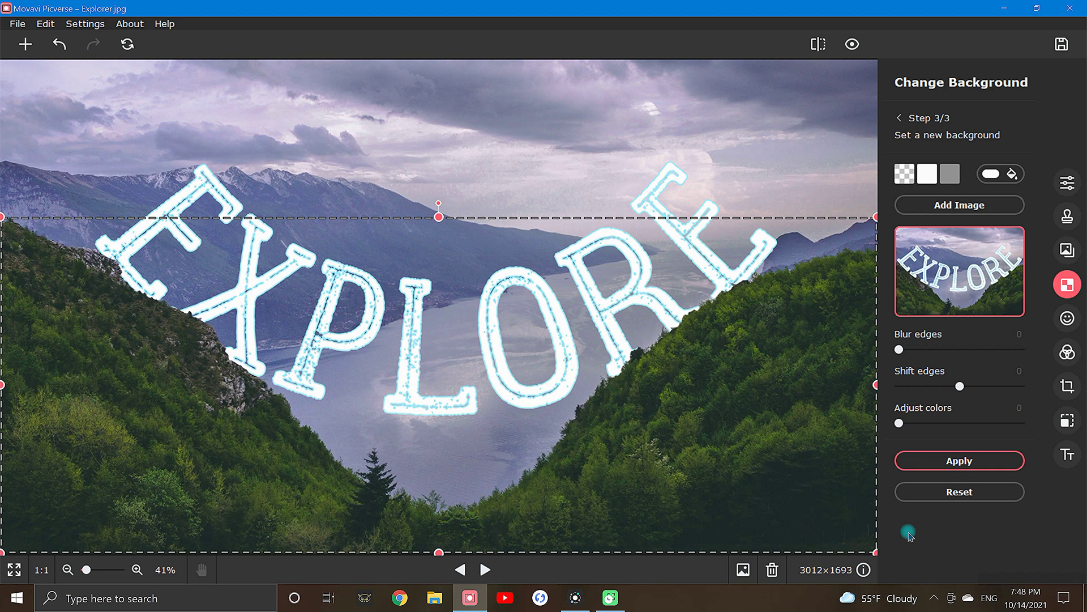
Apply the new background and save the result as 'Final Image' at JPEG quality 100.
{"action": "left_click", "coordinate": [954, 467]}
{"action": "left_click", "coordinate": [563, 257]}
{"action": "type", "text": "F"}
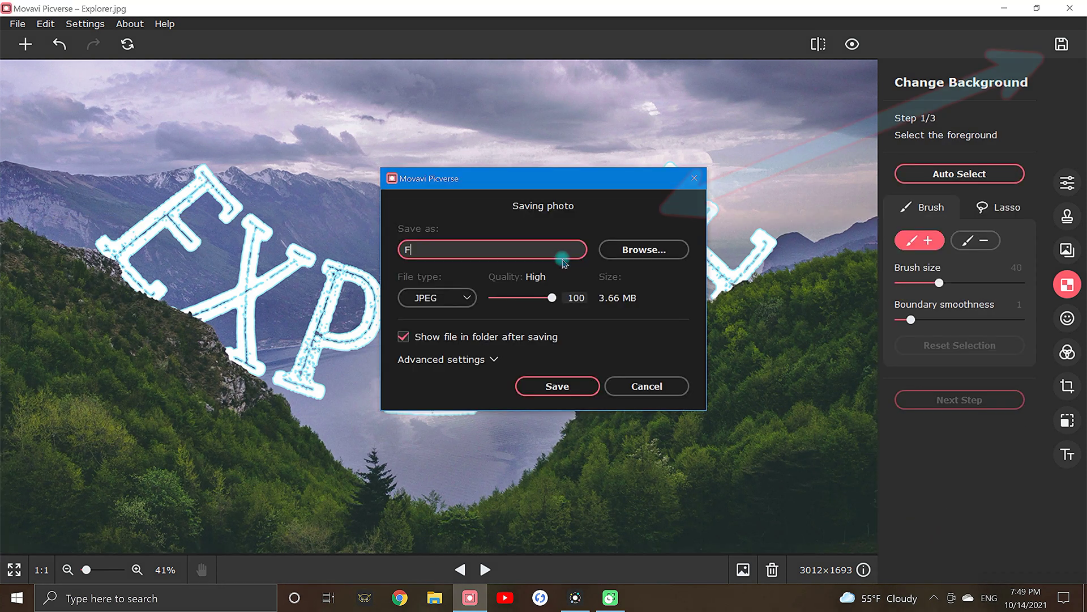
{"action": "type", "text": "inal Image"}
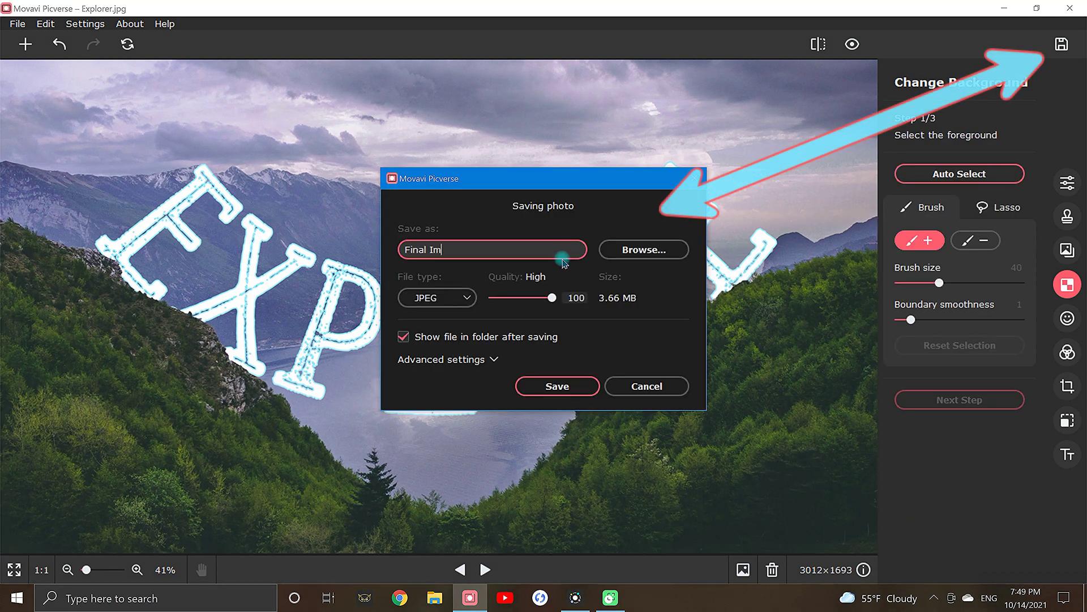
Save the composite with EXPLORE behind the green hills as Final Image.jpg.
{"action": "key", "text": "Return"}
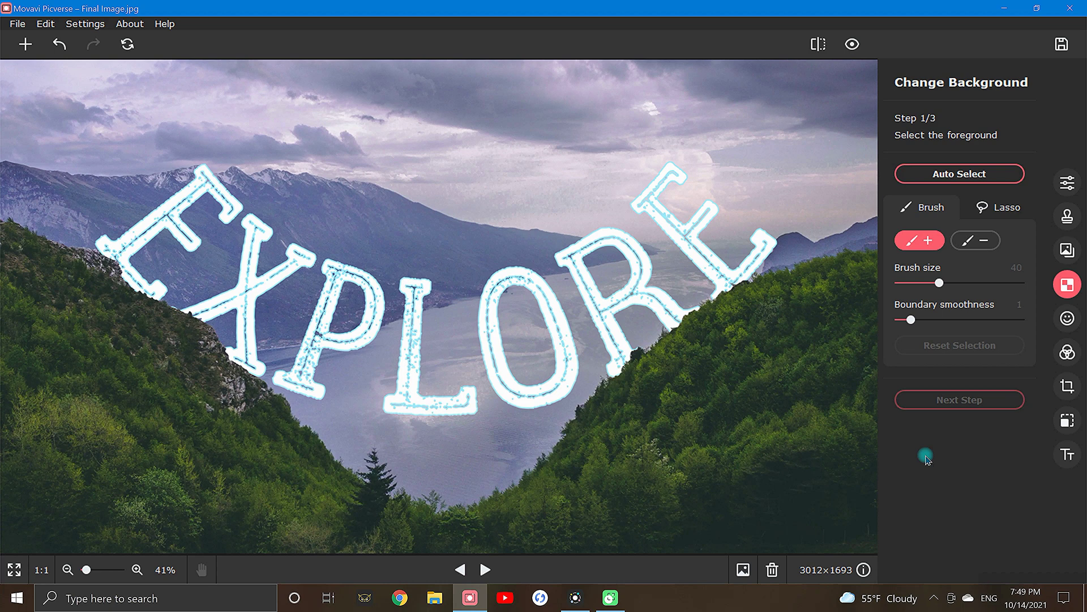